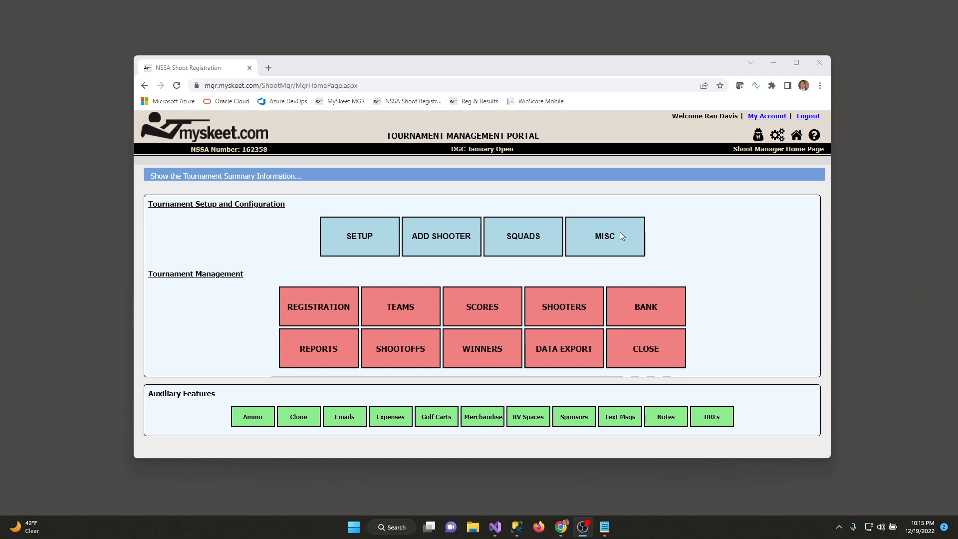
Step: Open the tournament's Events and Fees setup and set the Service Fee Pct to 0.0%
left_click(362, 251)
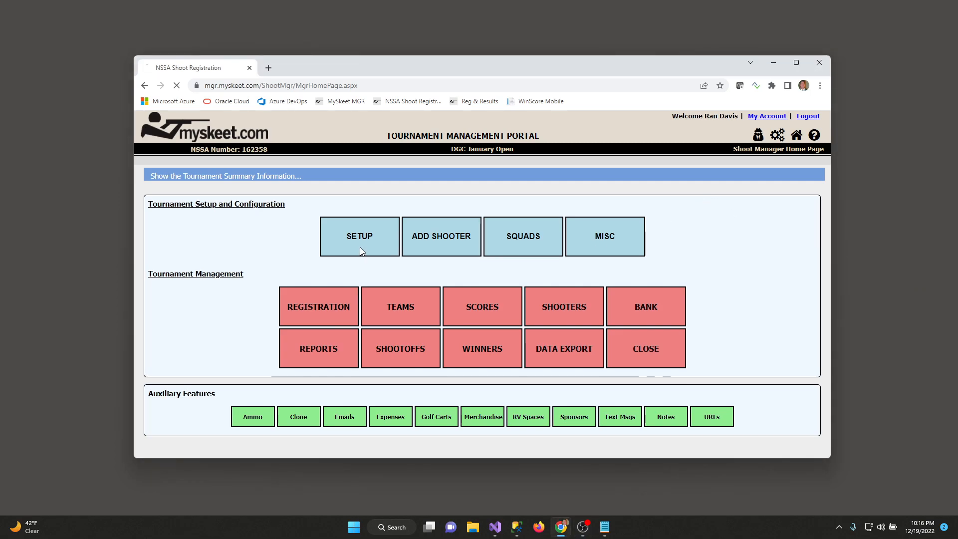
left_click(270, 212)
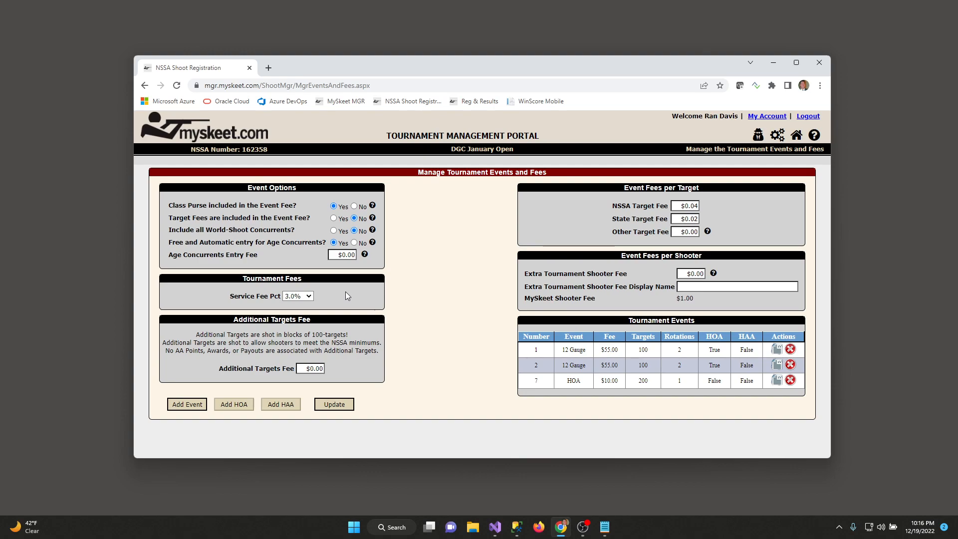
left_click(308, 296)
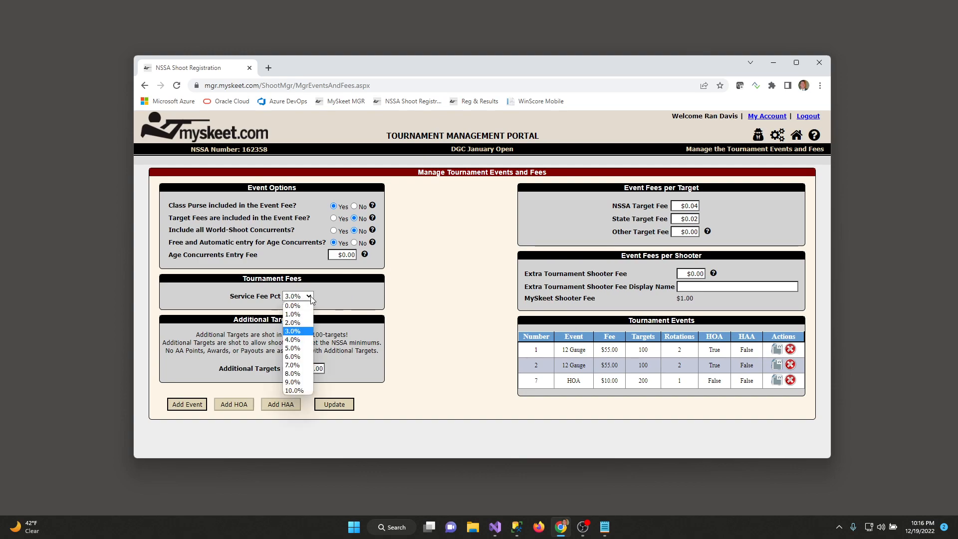
left_click(308, 305)
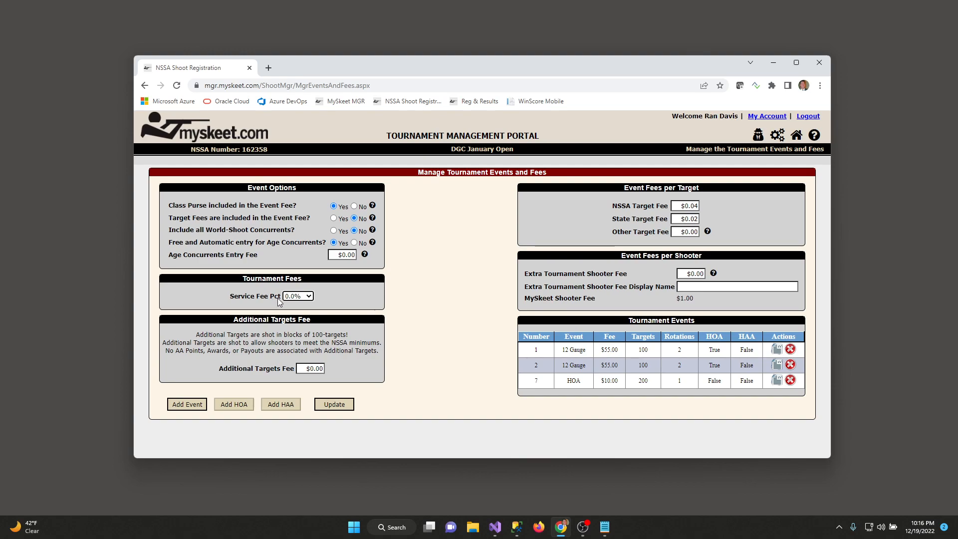
Step: Set the Service Fee Pct to 3.0% and return to the shoot manager home page
left_click(295, 298)
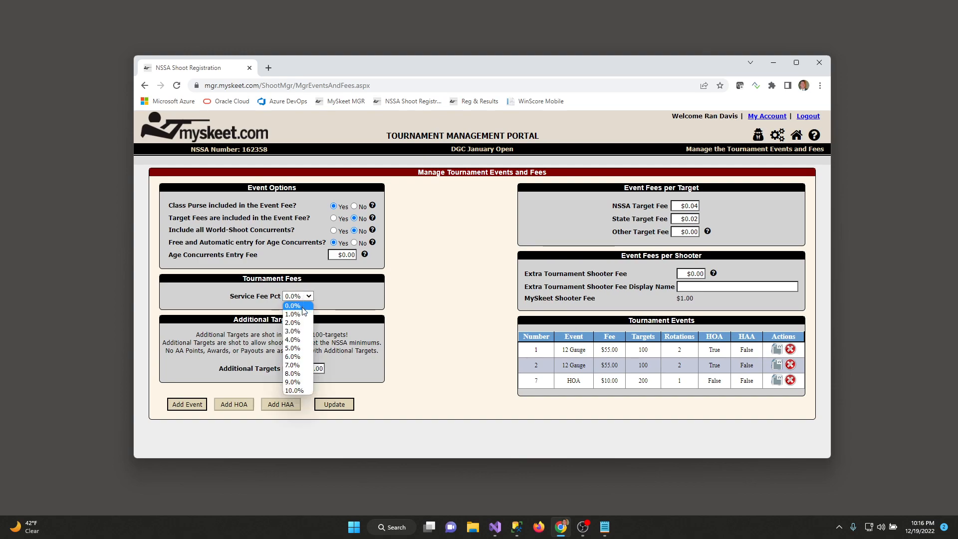
left_click(307, 331)
left_click(297, 296)
left_click(304, 335)
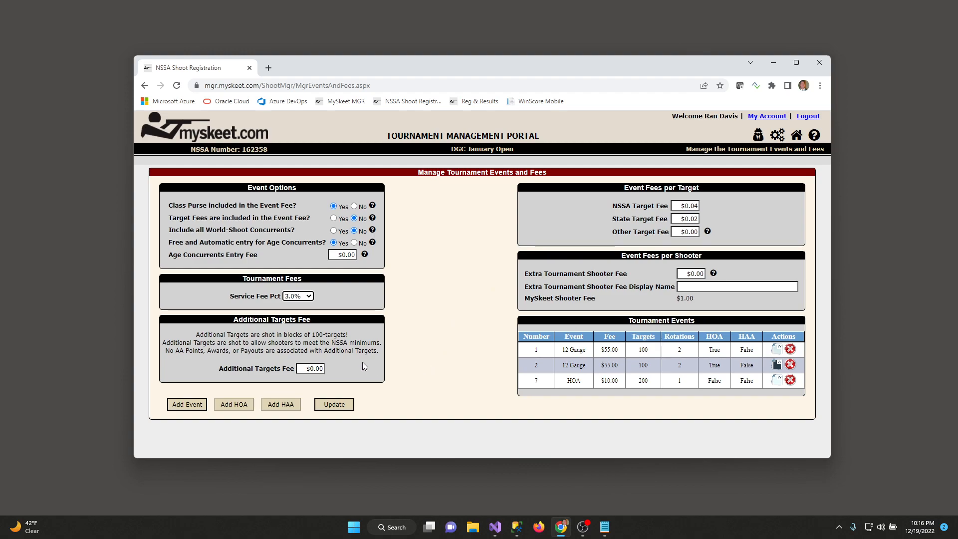
left_click(797, 136)
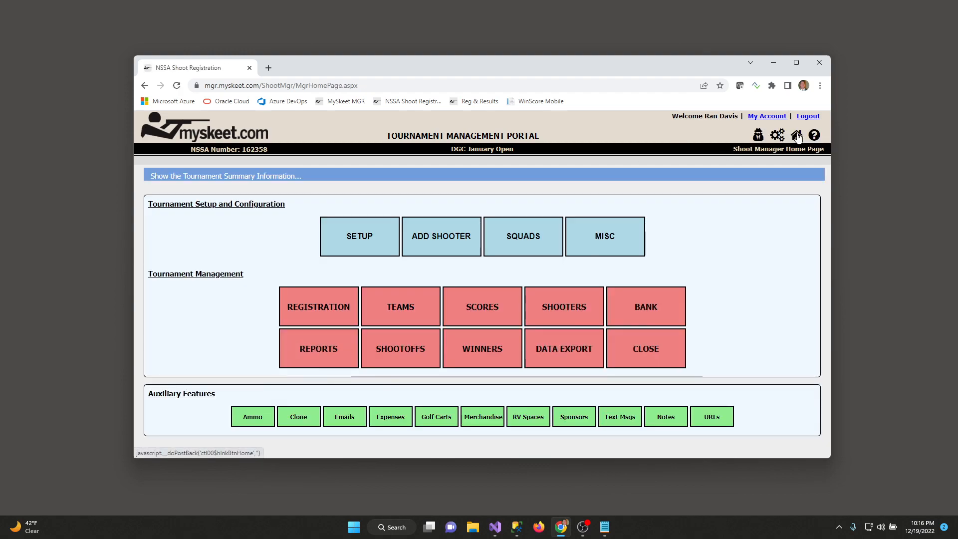
Step: Open the Tournament Setup page, view the available NSSA shoot types, and return to the home page
left_click(371, 235)
left_click(263, 220)
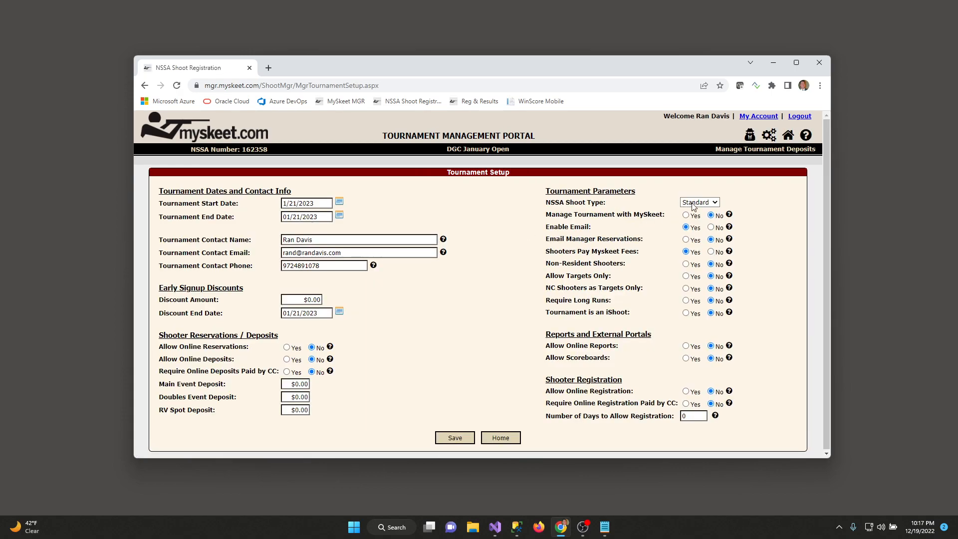
left_click(695, 202)
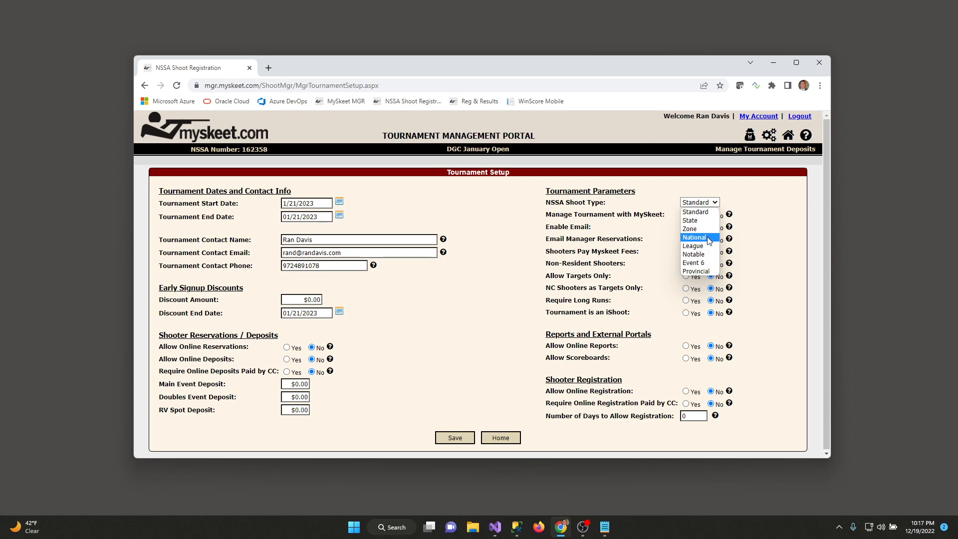
left_click(757, 225)
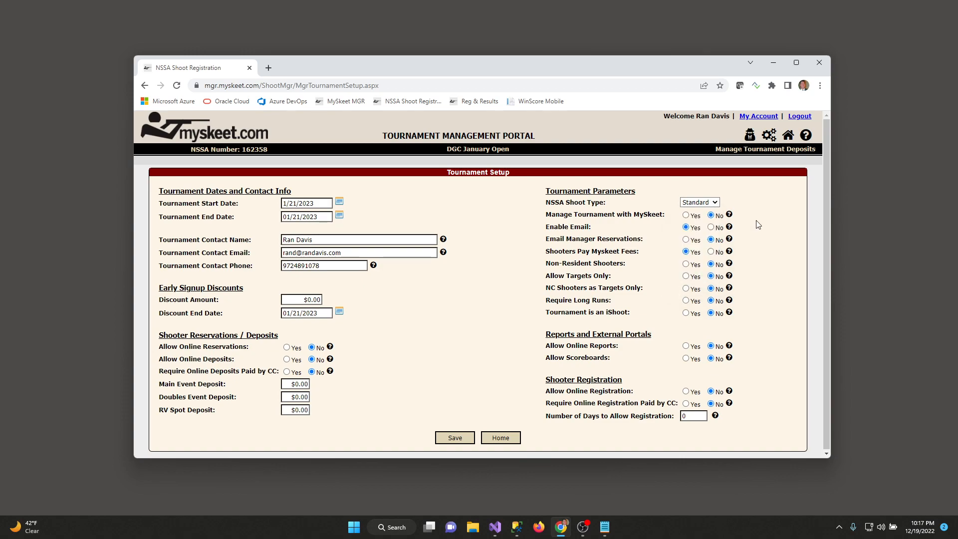
left_click(501, 439)
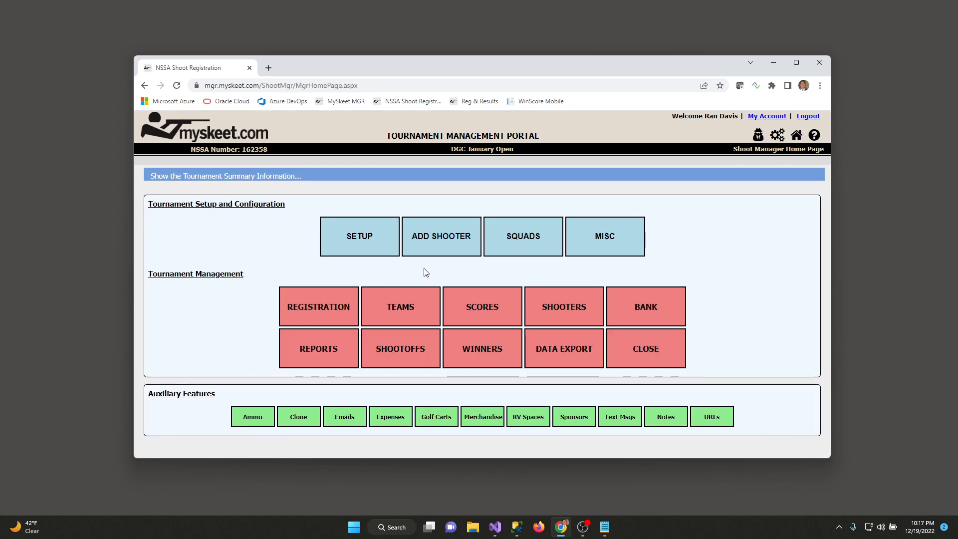
Step: Review the Optional Class Purse setup in the tournament options, including Event 1's payment types and the payout details, and save it
left_click(384, 237)
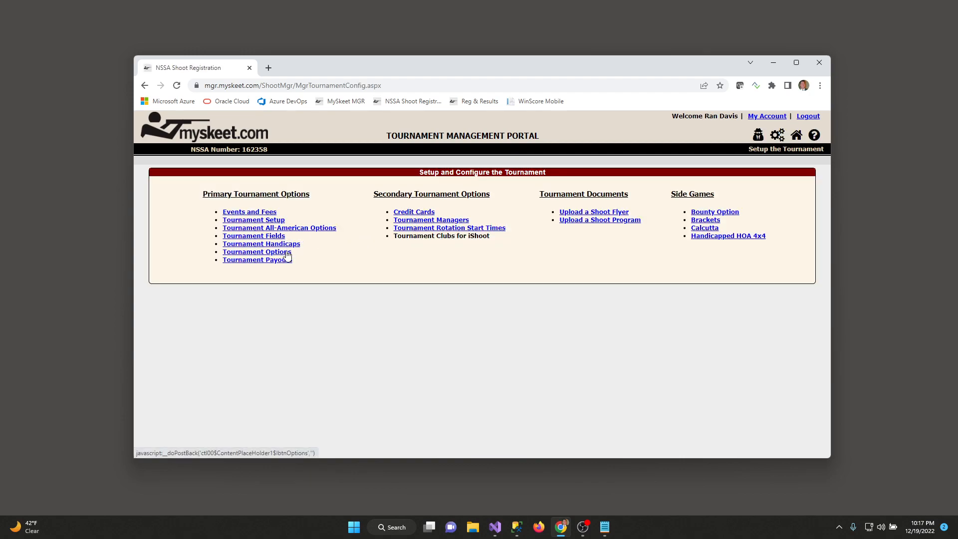
left_click(288, 253)
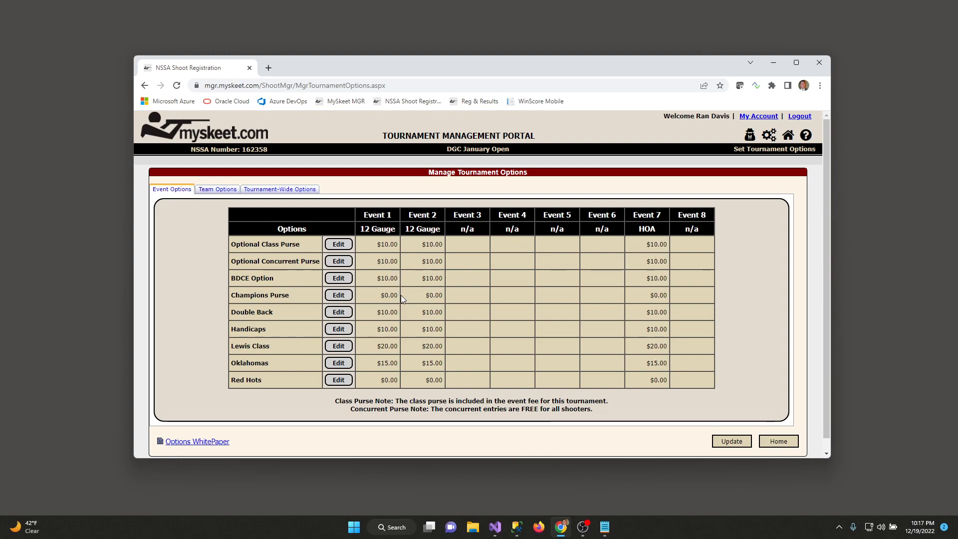
left_click(343, 262)
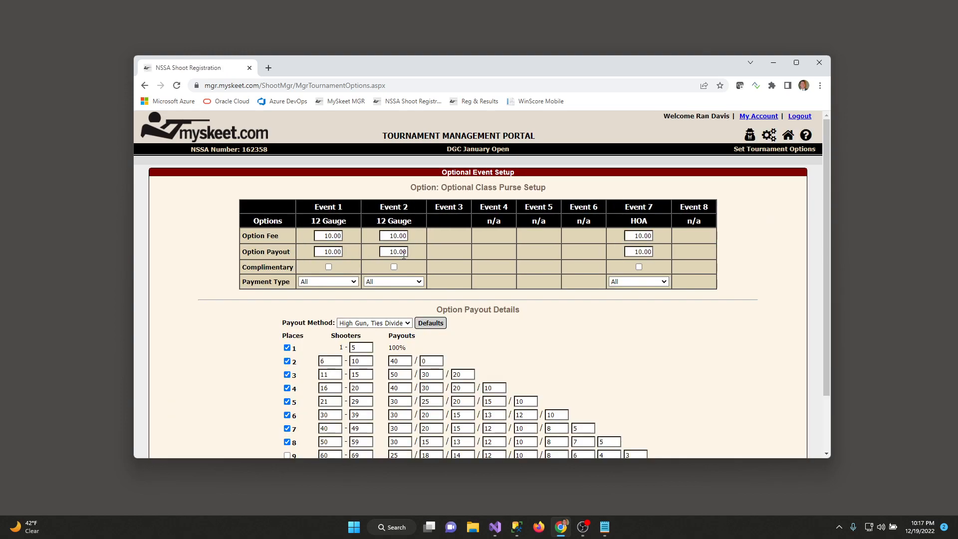
left_click(318, 251)
left_click(339, 282)
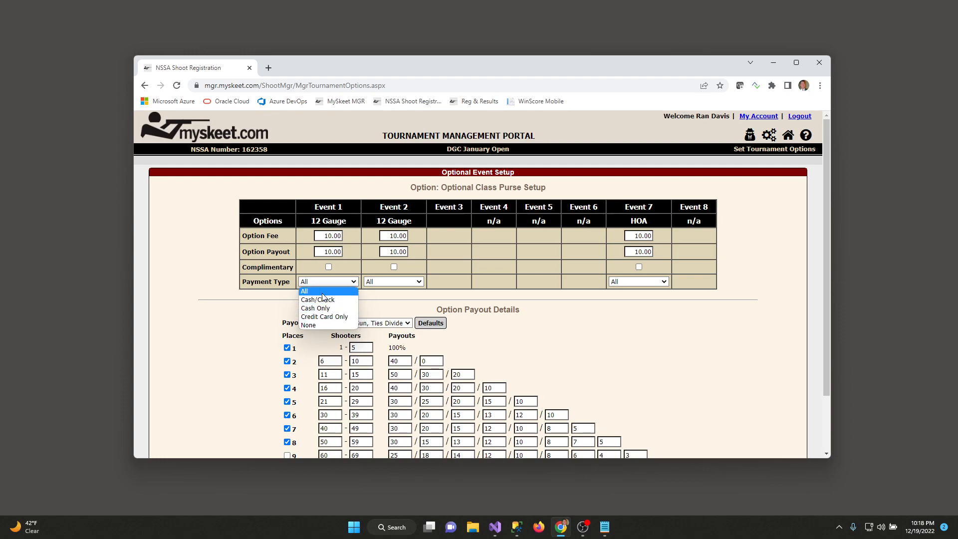
left_click(266, 291)
scroll(322, 310, "down", 2)
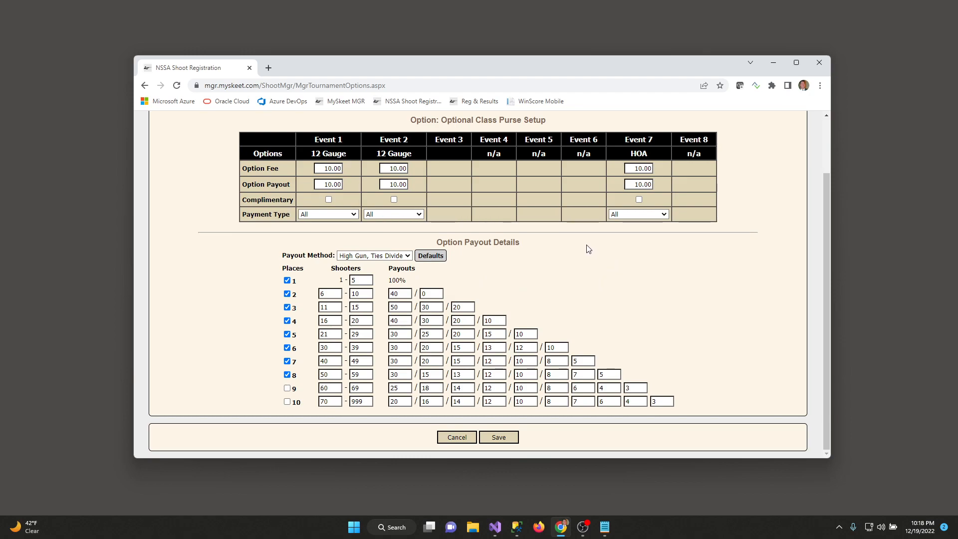
left_click(499, 438)
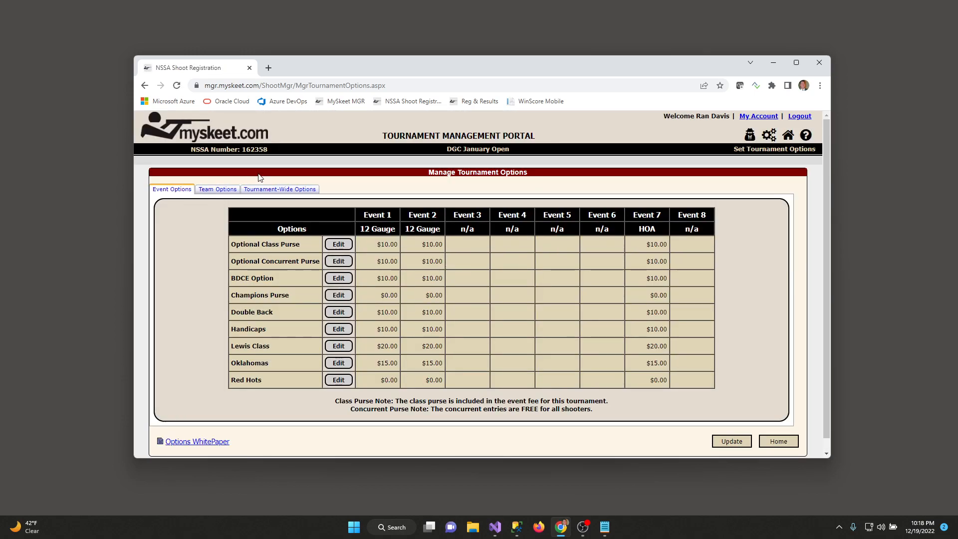
Step: Look through the team, event and tournament-wide options, and return to the home page
left_click(234, 189)
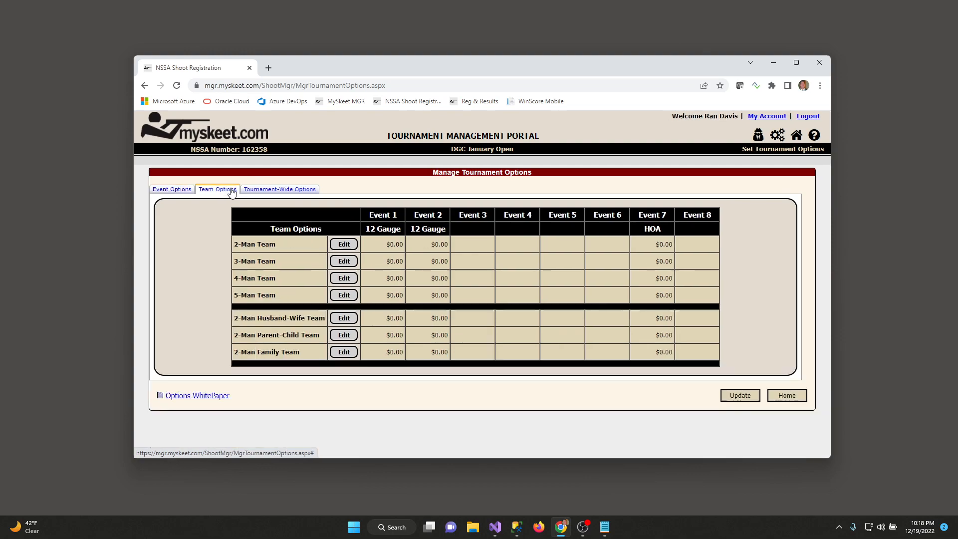
left_click(183, 190)
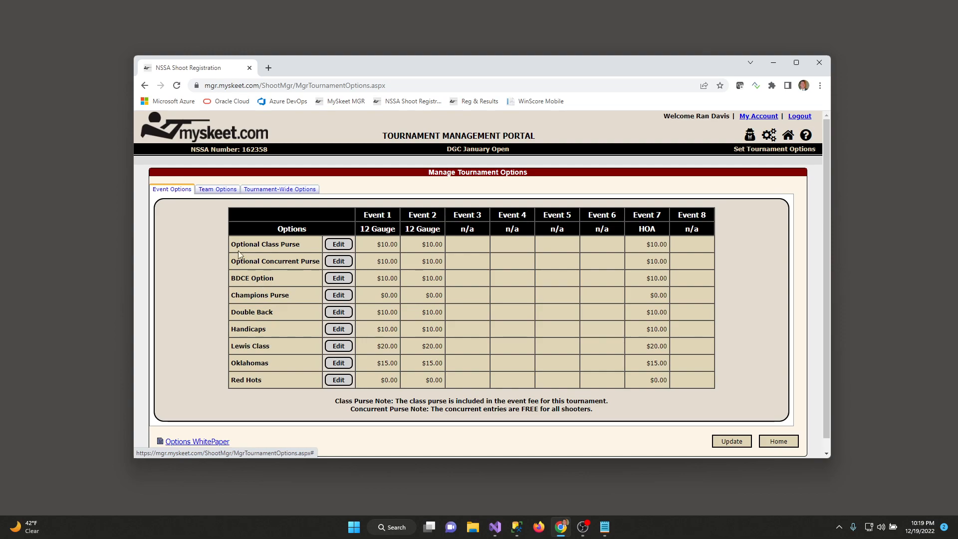
left_click(212, 192)
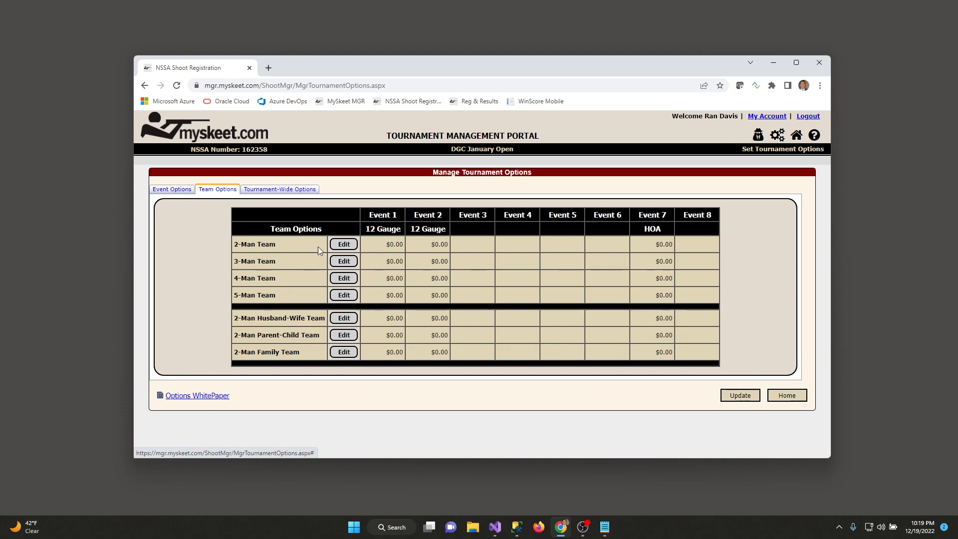
left_click(275, 193)
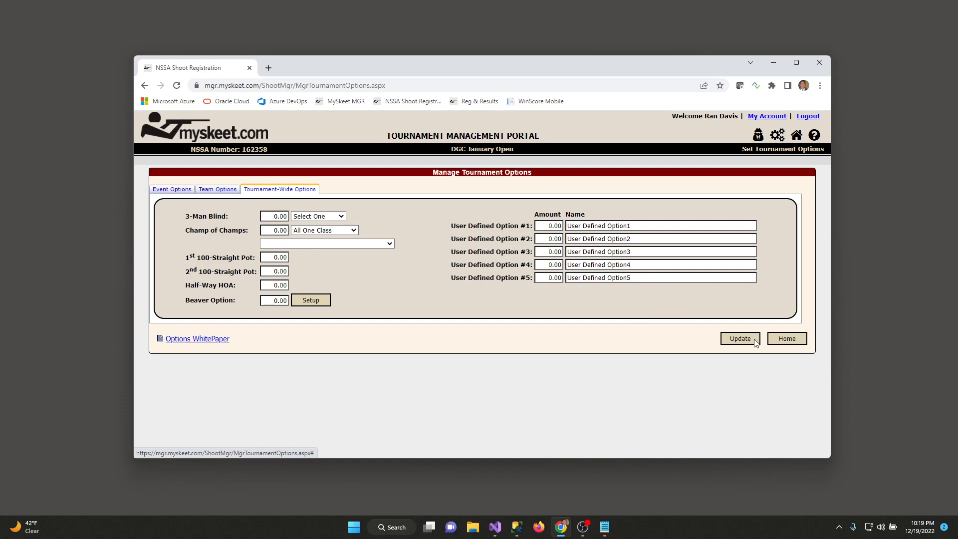
left_click(778, 341)
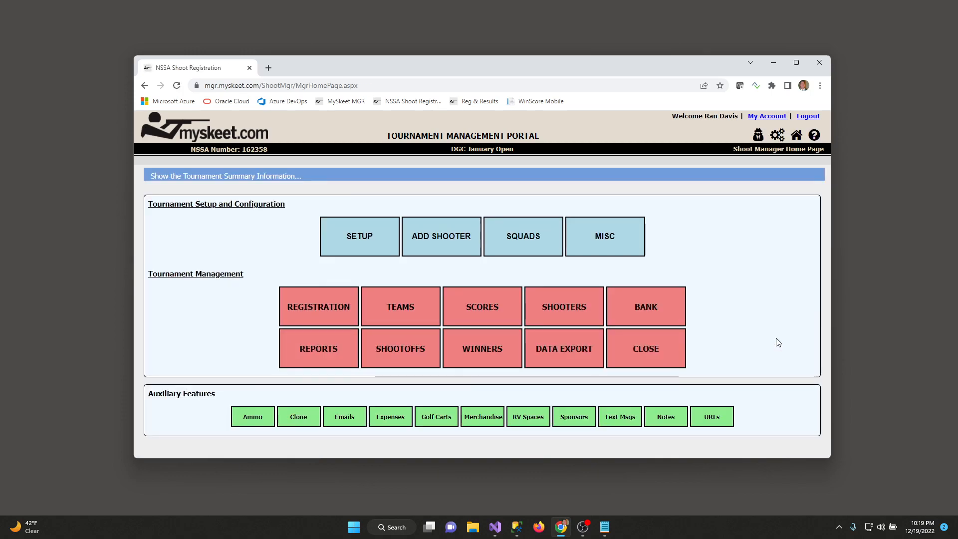
Step: View the Tournament Payouts setup and return to the home page
left_click(350, 254)
left_click(280, 260)
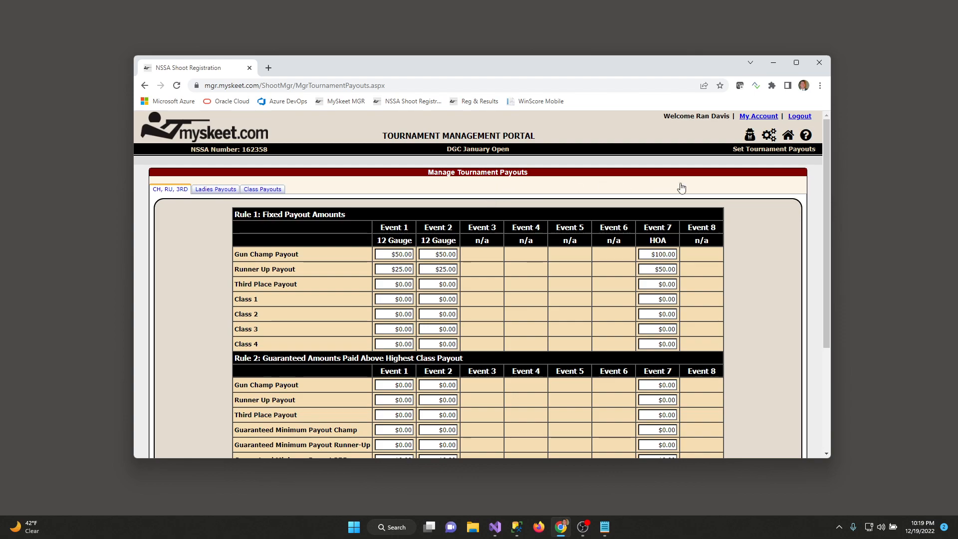
left_click(790, 135)
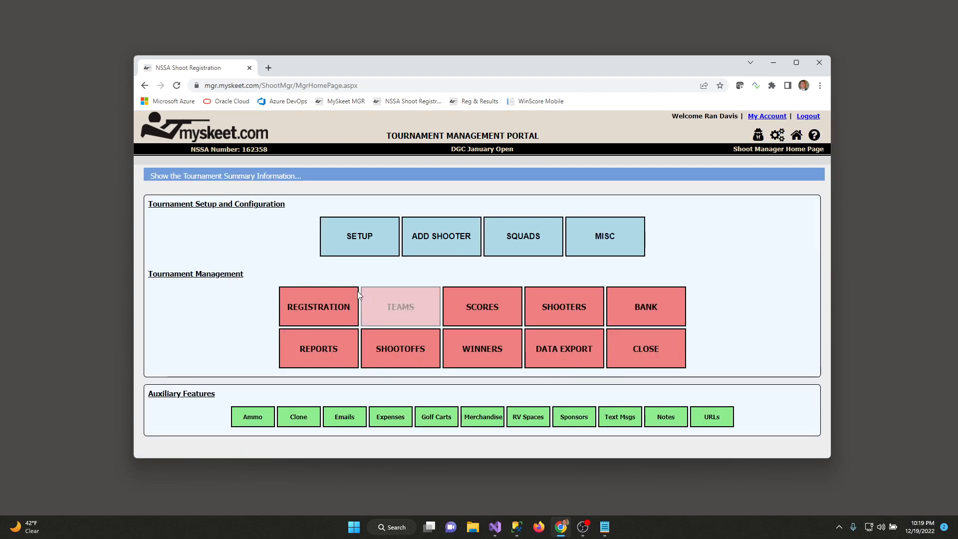
Step: Open shooter registration, list only the shooters needing to register, and start registering the test user
left_click(339, 301)
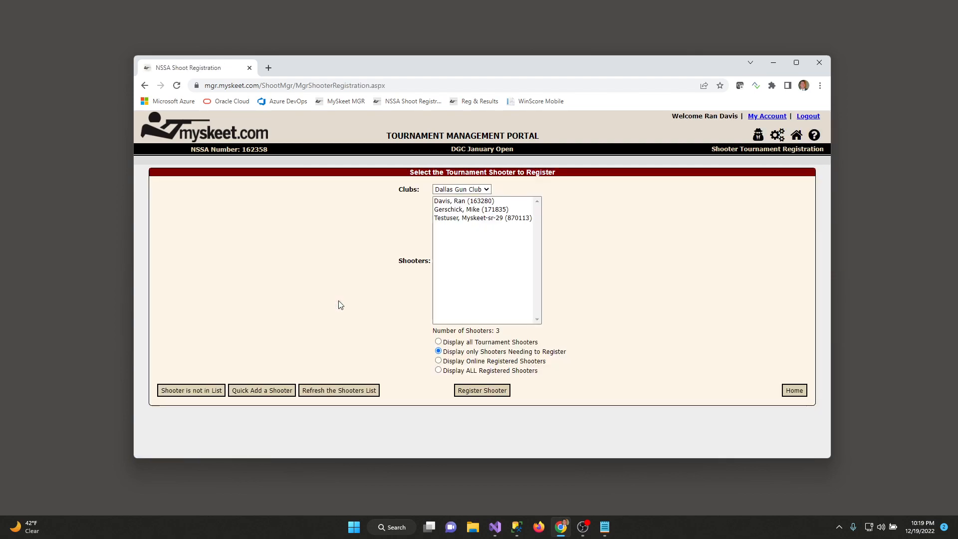
left_click(463, 372)
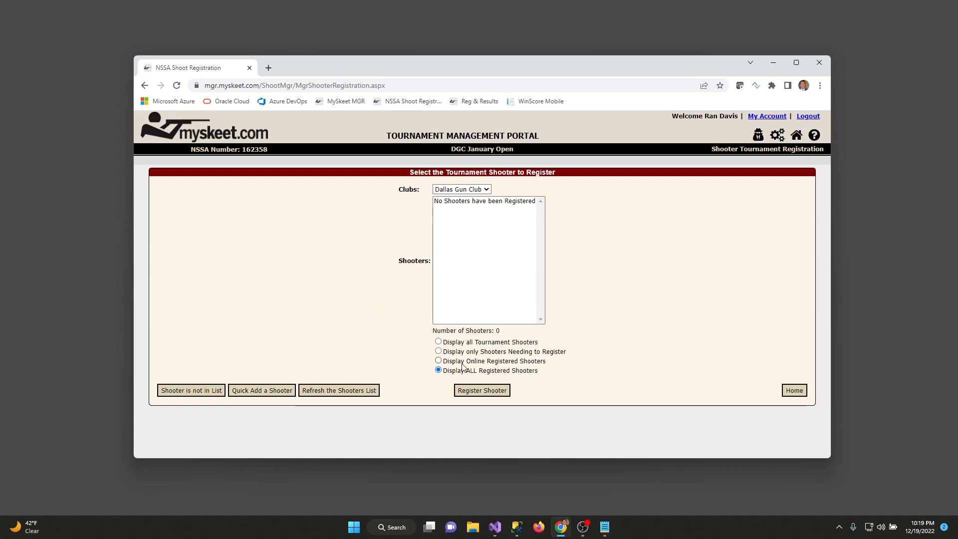
left_click(462, 351)
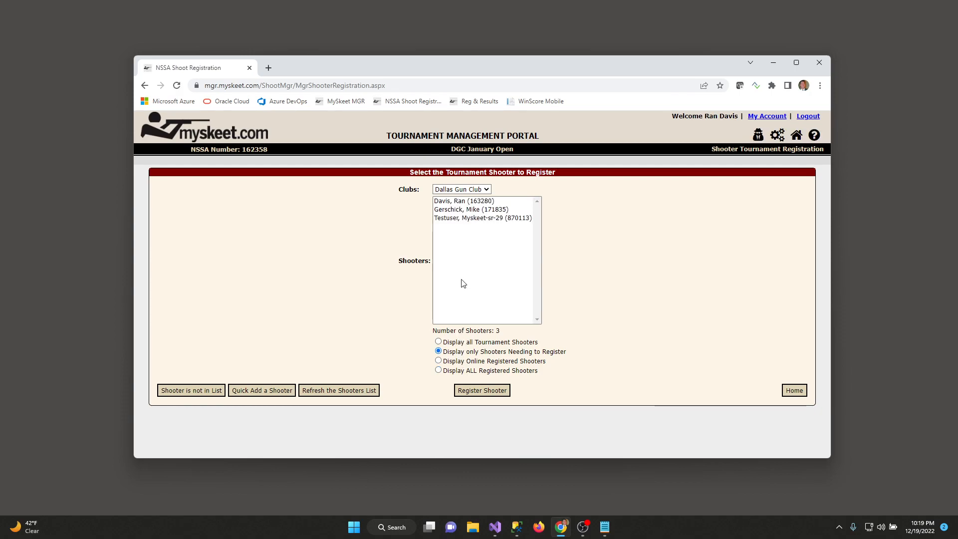
left_click(466, 219)
left_click(470, 391)
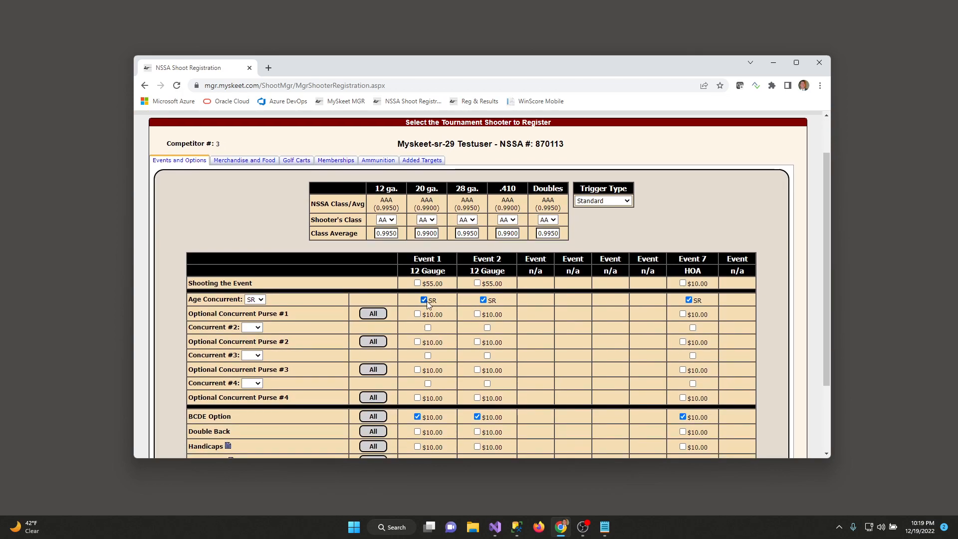
Step: Enter the shooter in Optional Concurrent Purse #1 for all events and register without payment
scroll(432, 305, "down", 1)
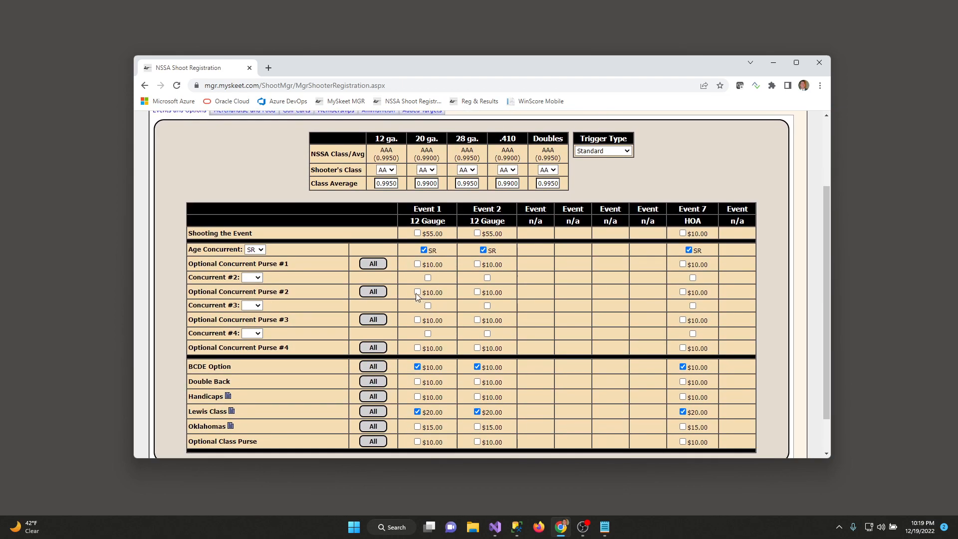
left_click(371, 264)
scroll(317, 329, "down", 1)
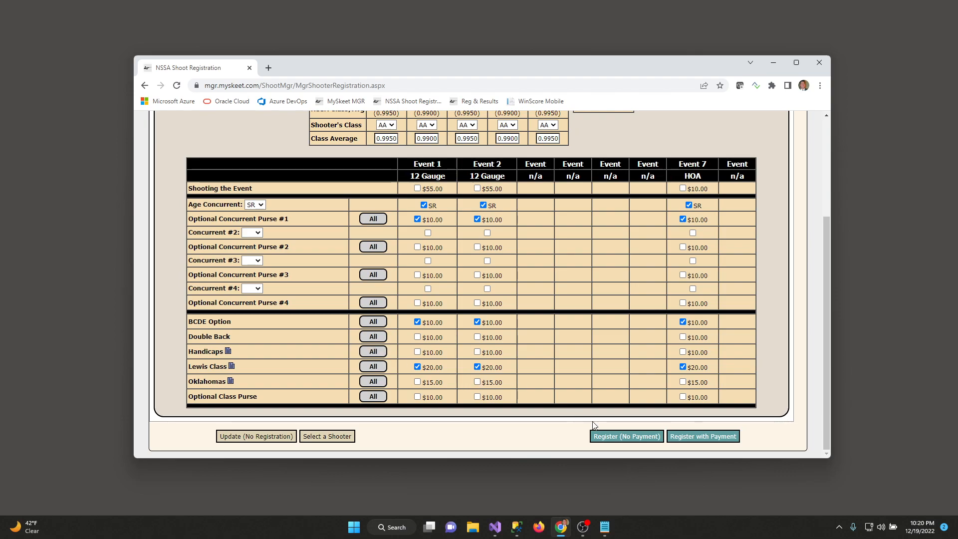
left_click(616, 437)
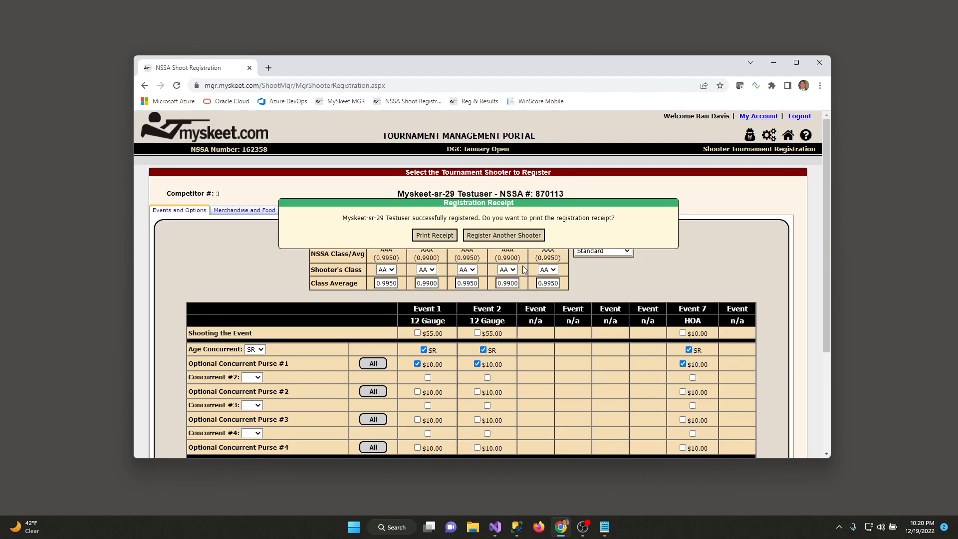
Step: Open the registration receipt, examine its service fees and option subtotals, and return to shooter registration
left_click(450, 241)
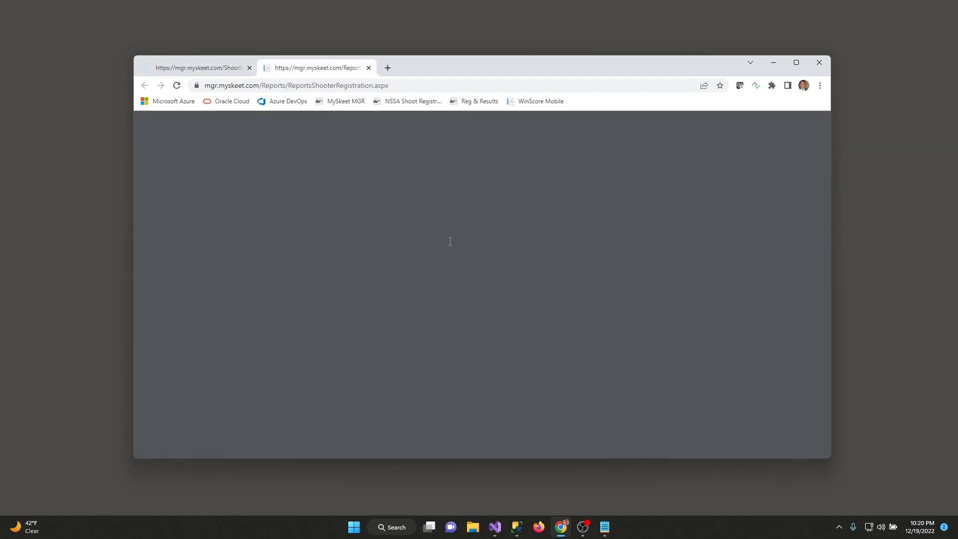
scroll(460, 243, "down", 1)
scroll(462, 245, "down", 1)
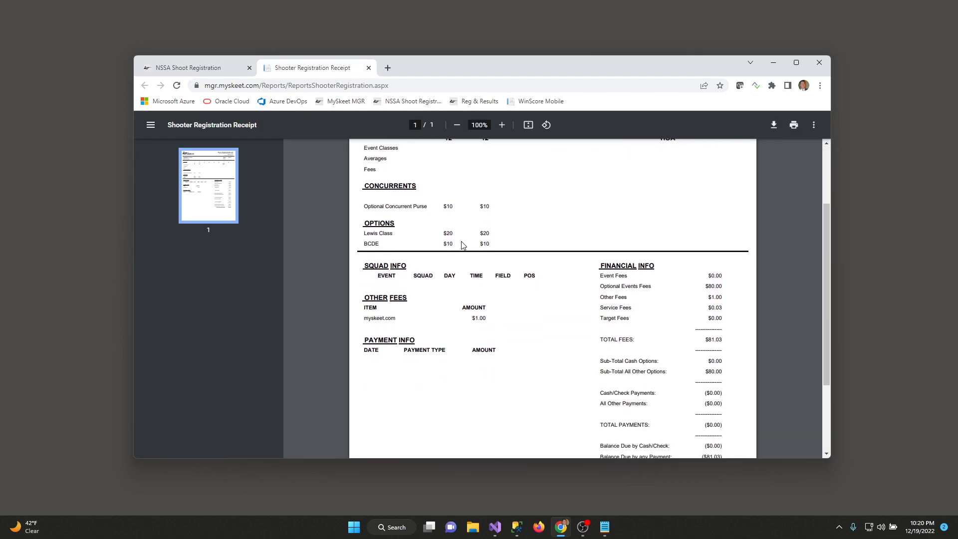
scroll(462, 245, "down", 1)
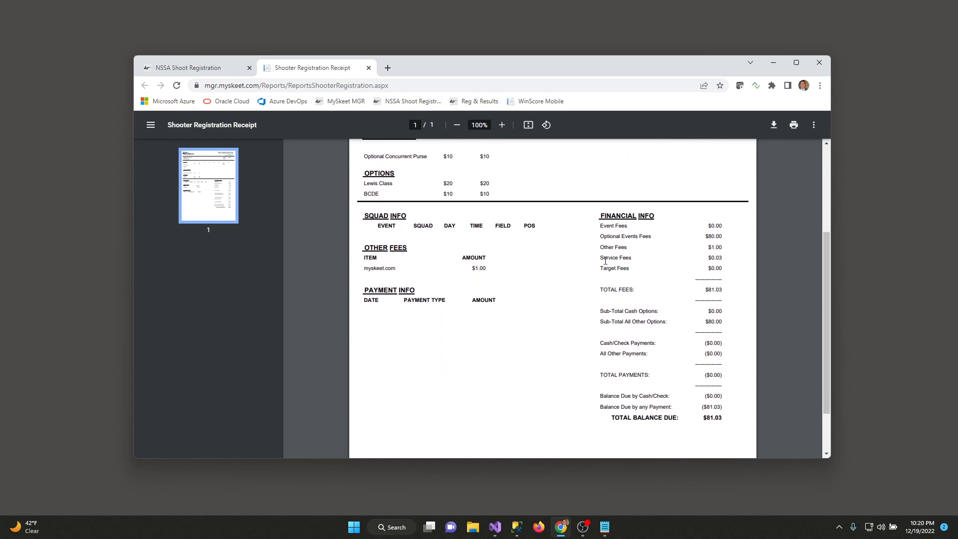
left_click_drag(601, 258, 632, 259)
left_click_drag(601, 313, 662, 315)
left_click(668, 322)
scroll(596, 305, "up", 3)
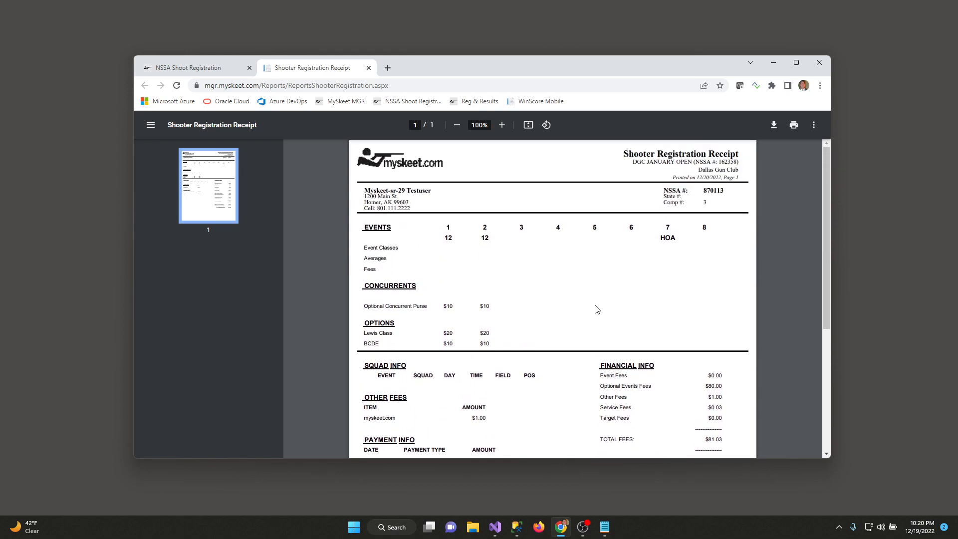
left_click(202, 68)
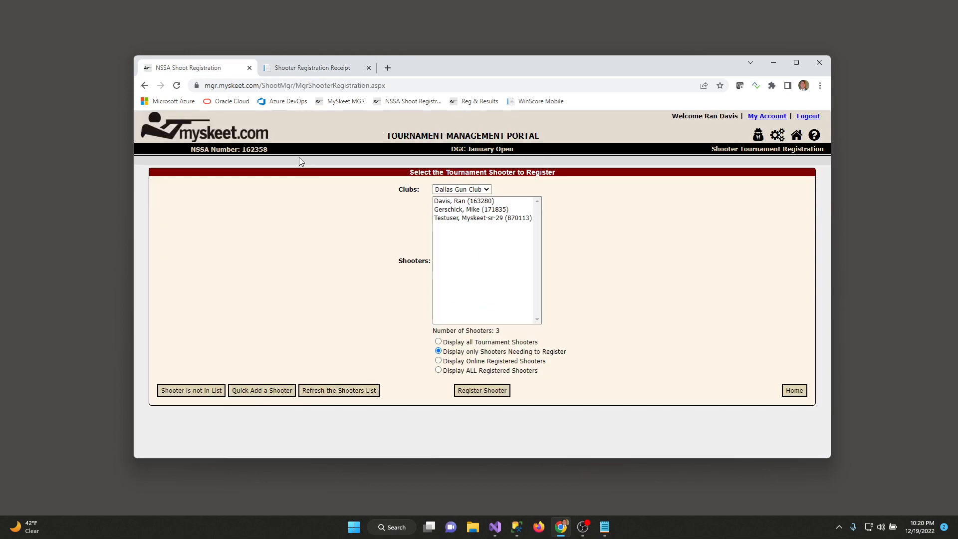